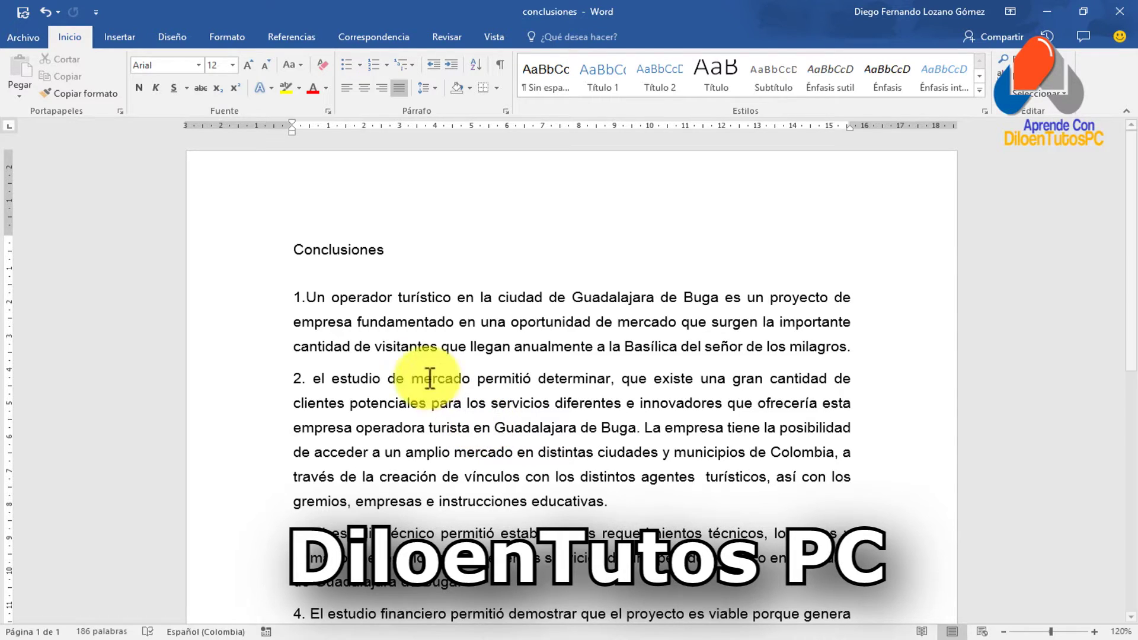
- Open the Guardar como dialog for 'conclusiones' in the Documentos2 folder via Este PC
click(25, 37)
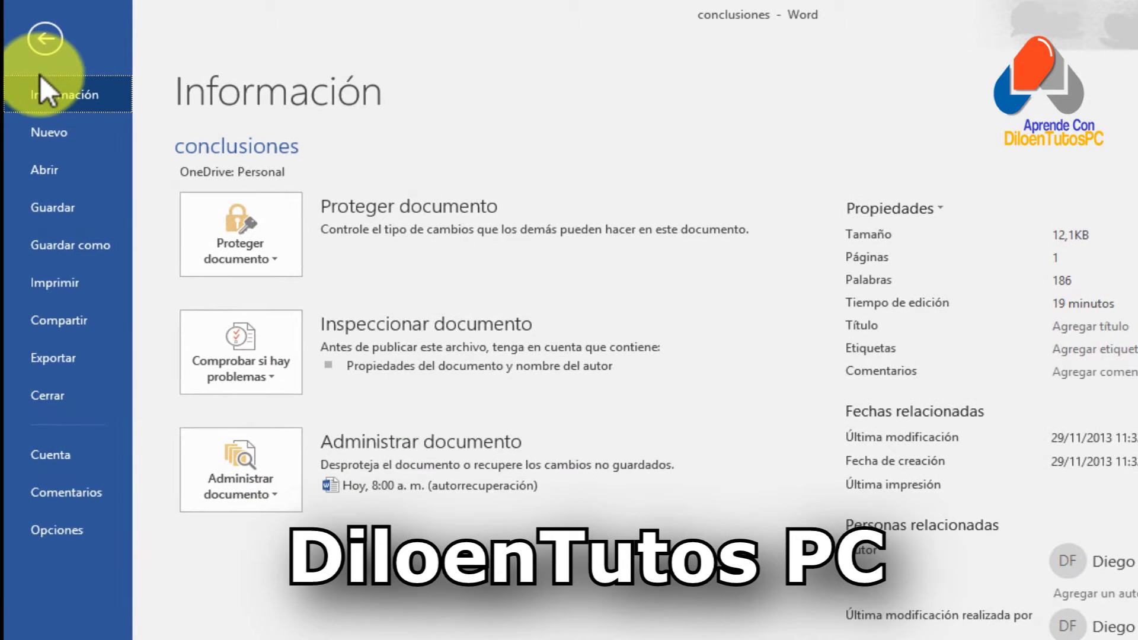
click(64, 245)
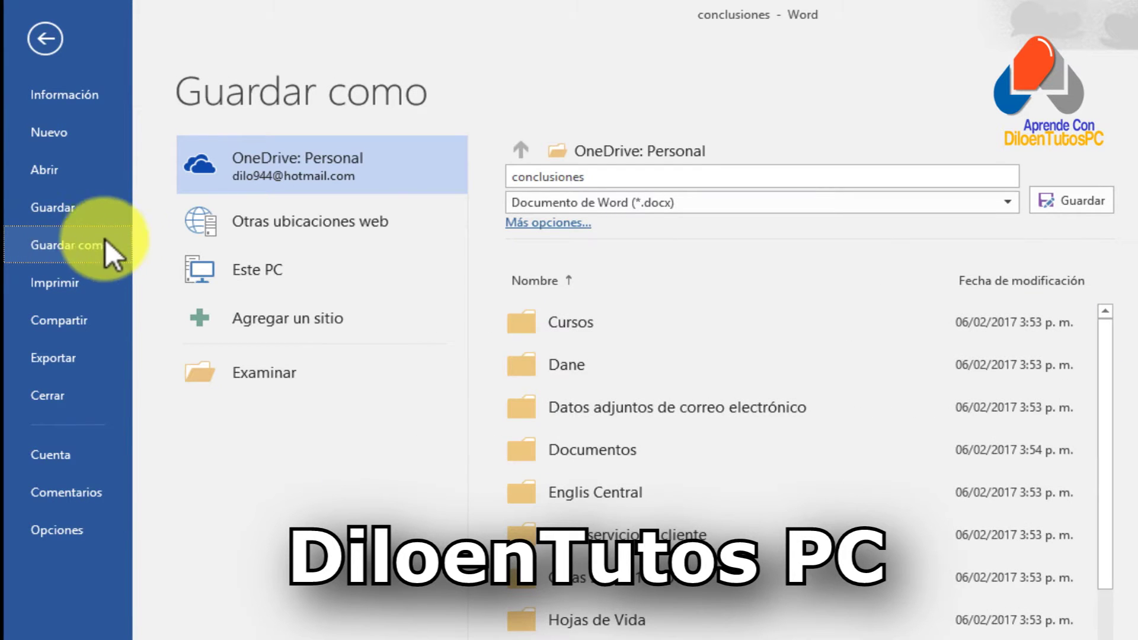
click(257, 270)
click(258, 269)
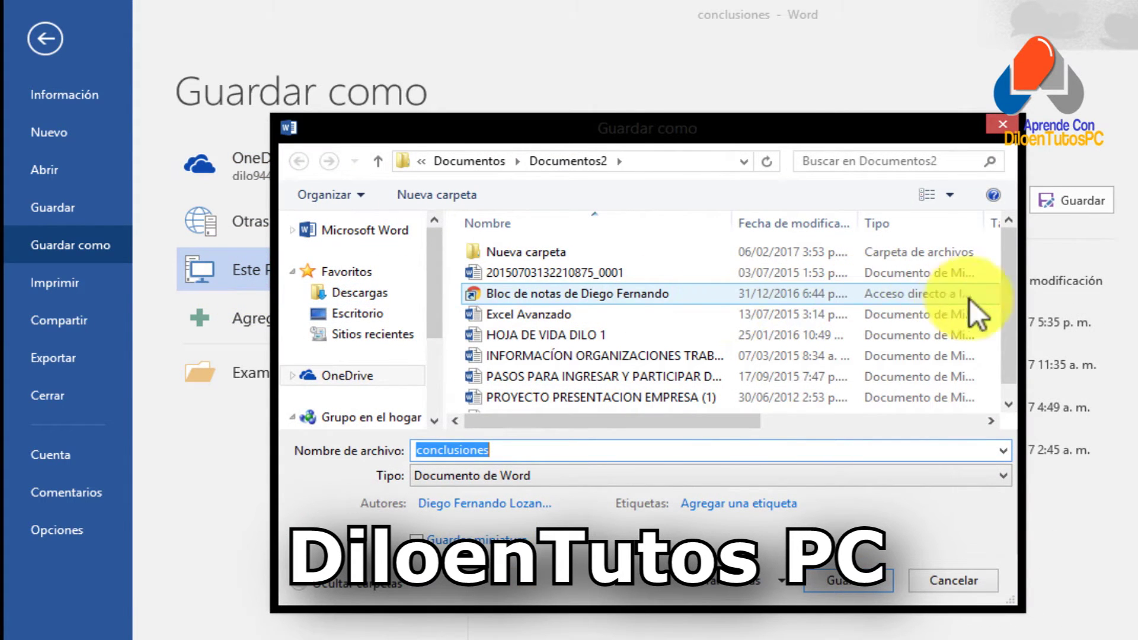
- Save the document to Escritorio as a PDF named 'Concluciones pdf'
mouse_move(356, 314)
click(348, 314)
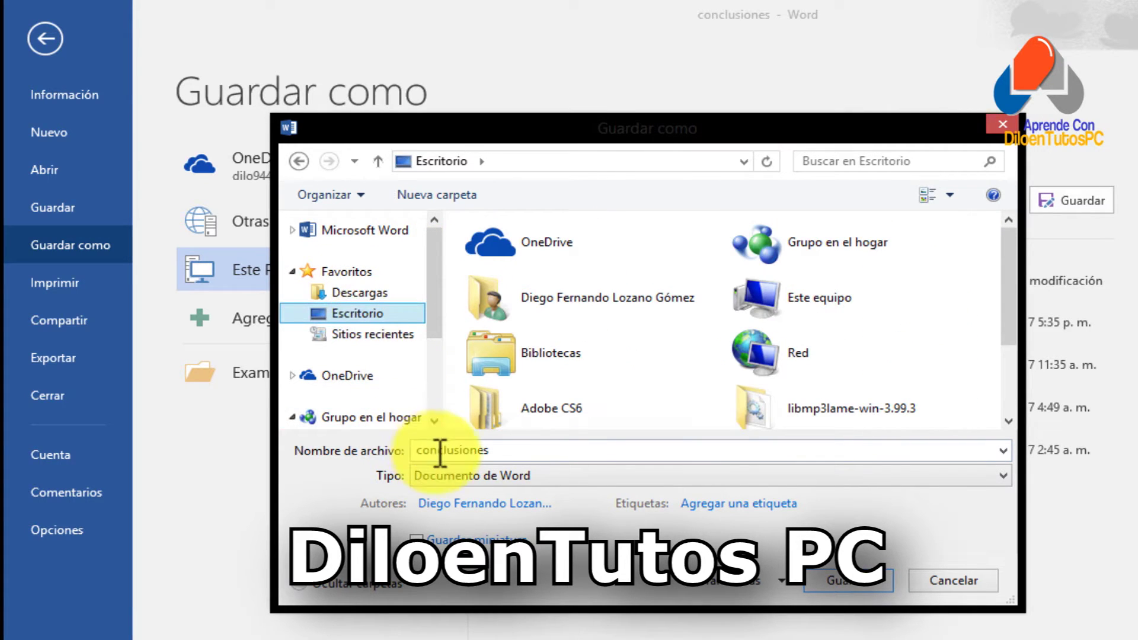
drag(507, 449, 418, 449)
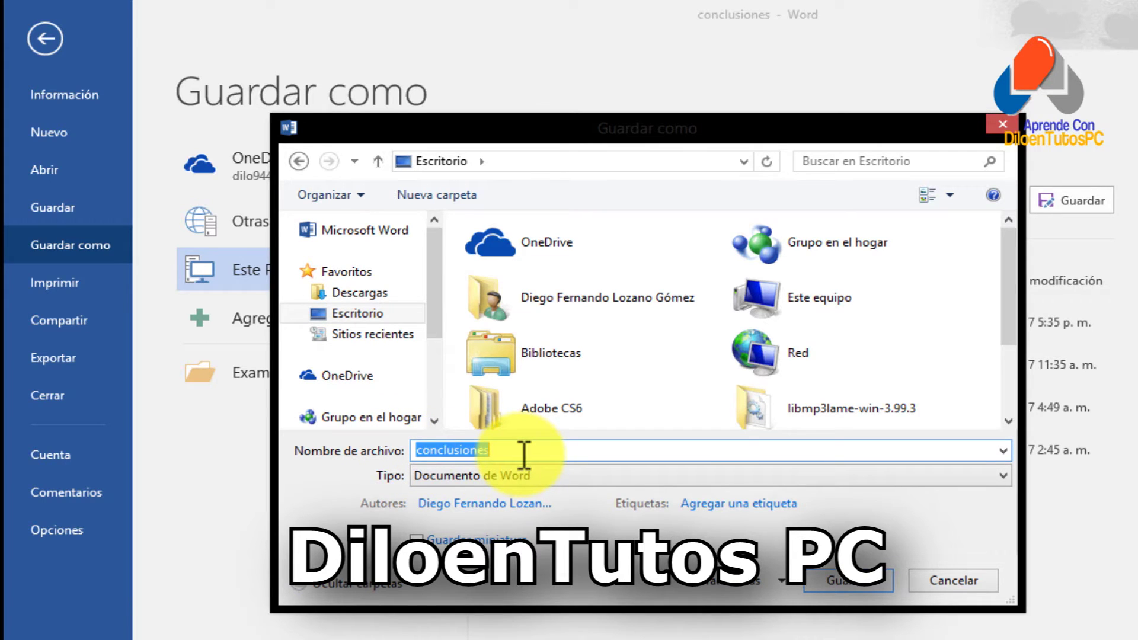
text(Conclucion)
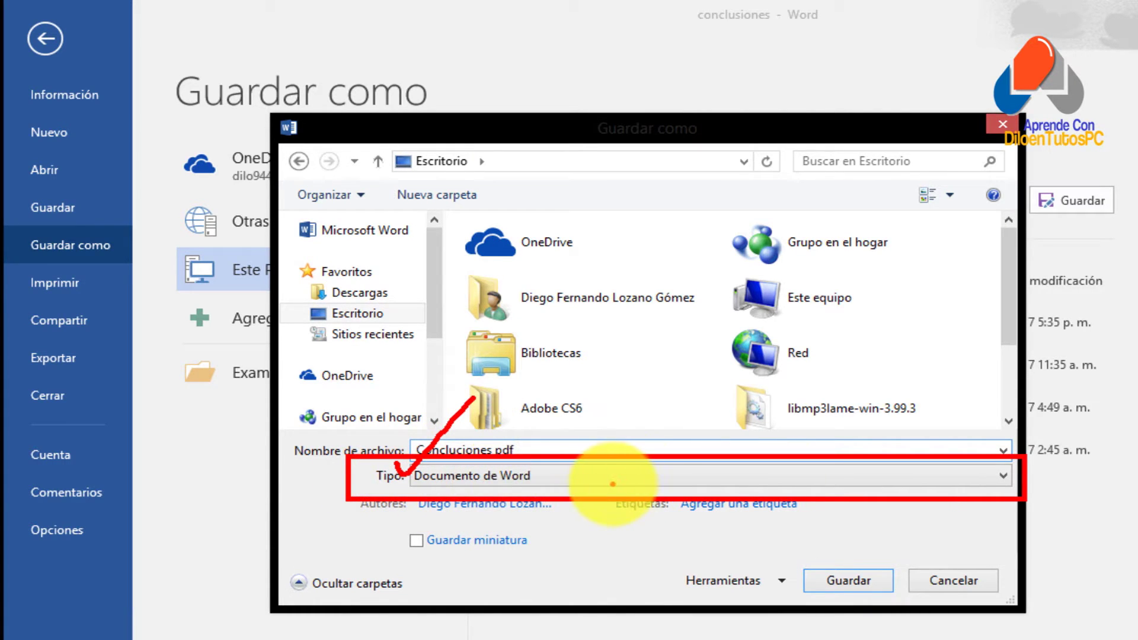
click(617, 454)
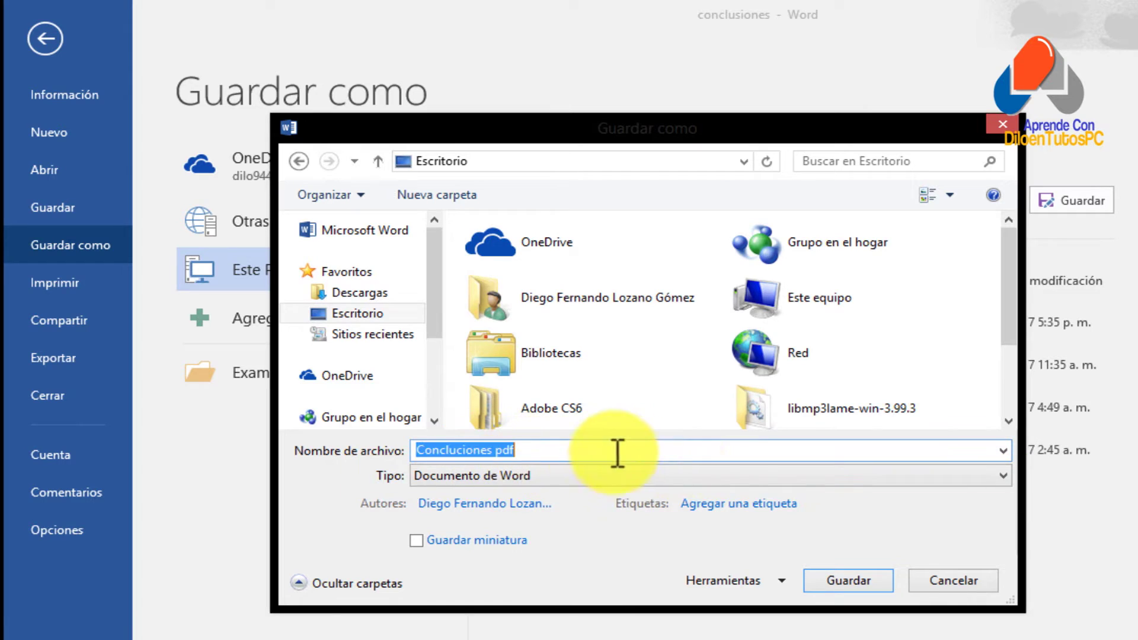
click(1000, 472)
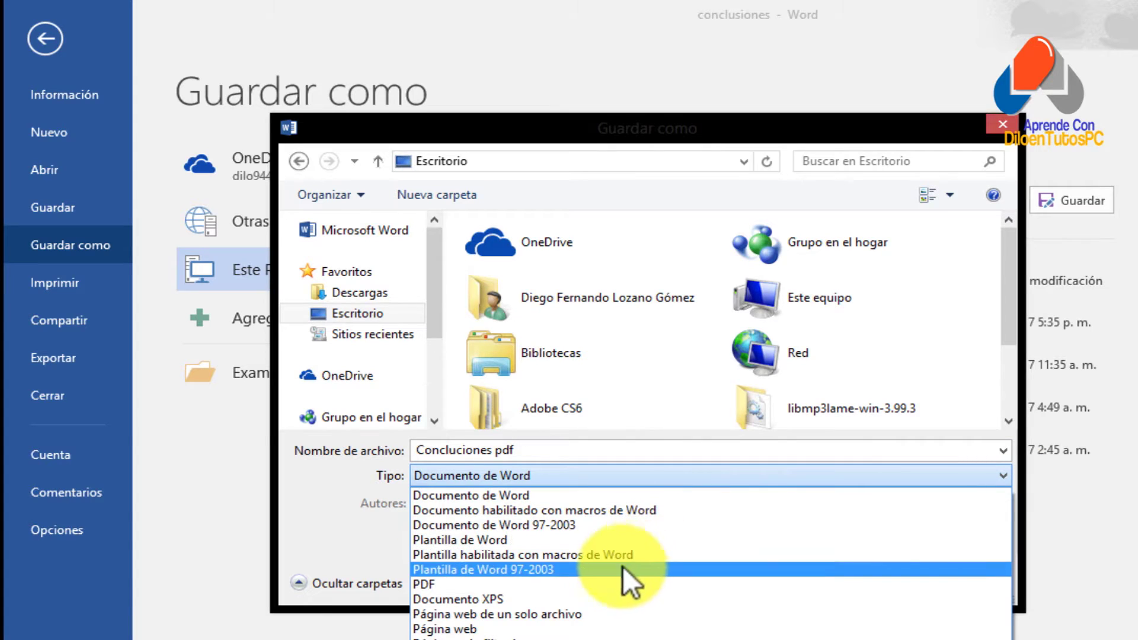
click(507, 584)
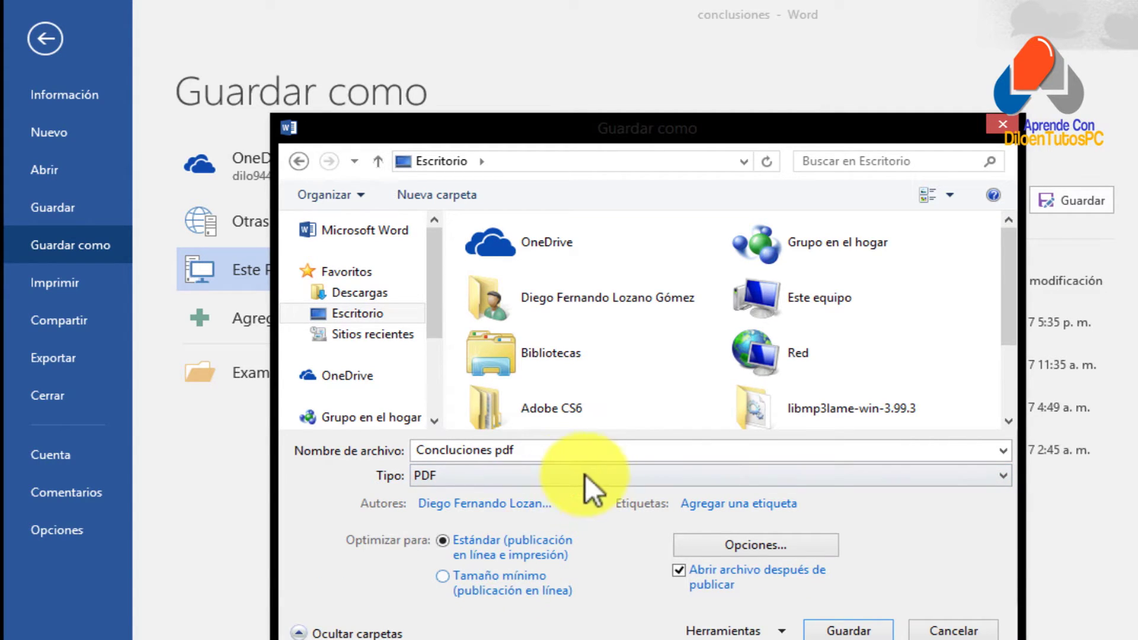
double_click(544, 456)
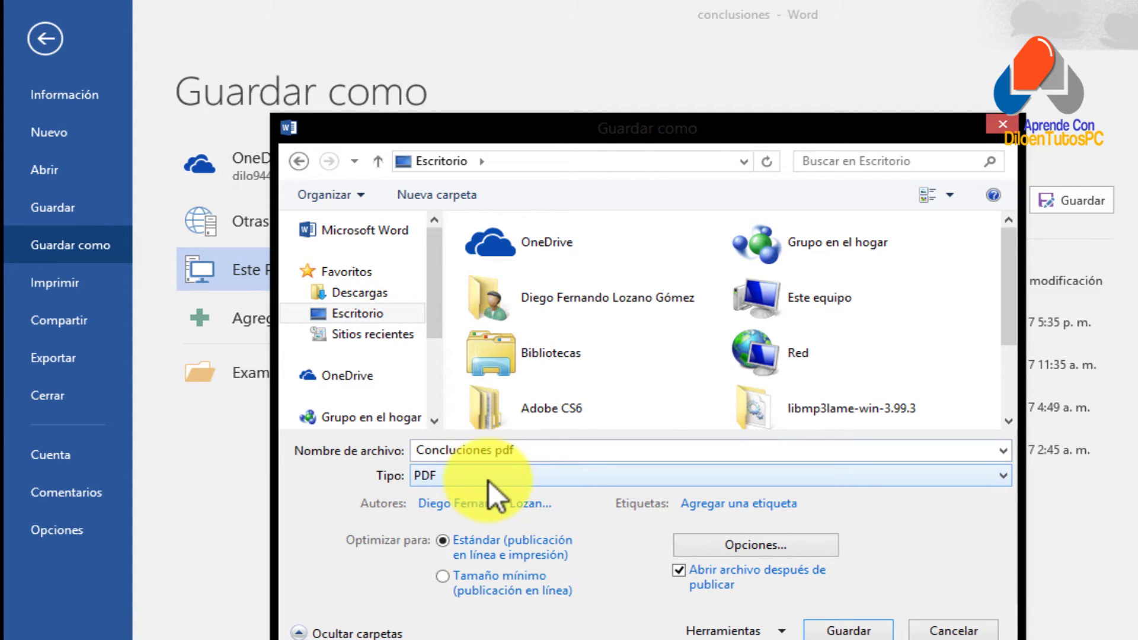
click(849, 629)
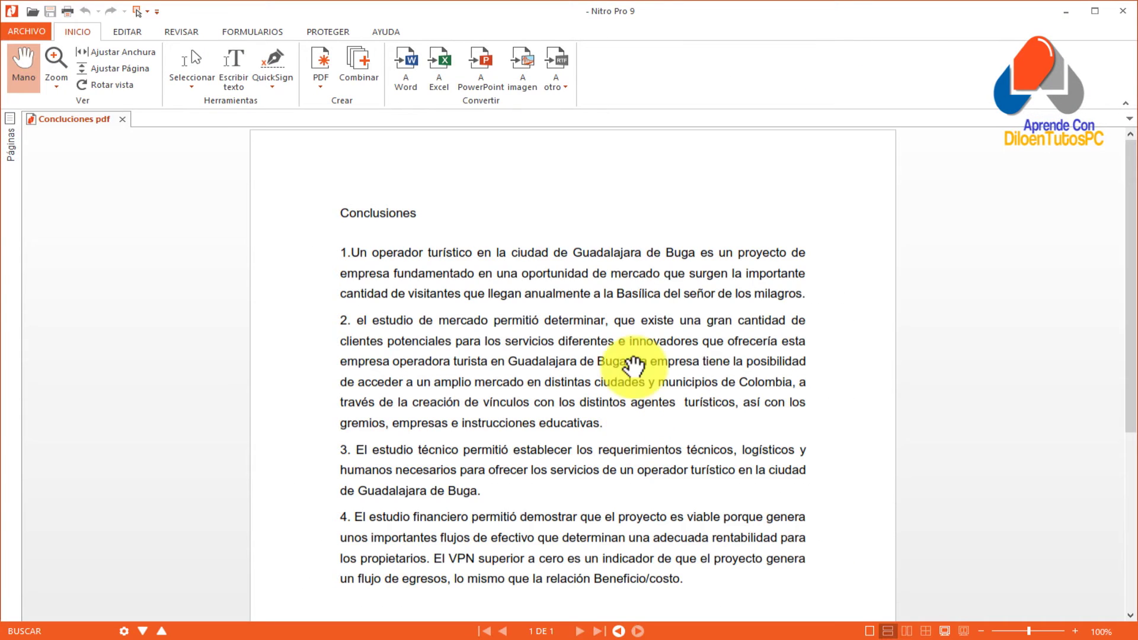
- Scroll through the exported PDF in Nitro Pro 9, then close the viewer
scroll(566, 339, down, 1)
scroll(567, 341, up, 1)
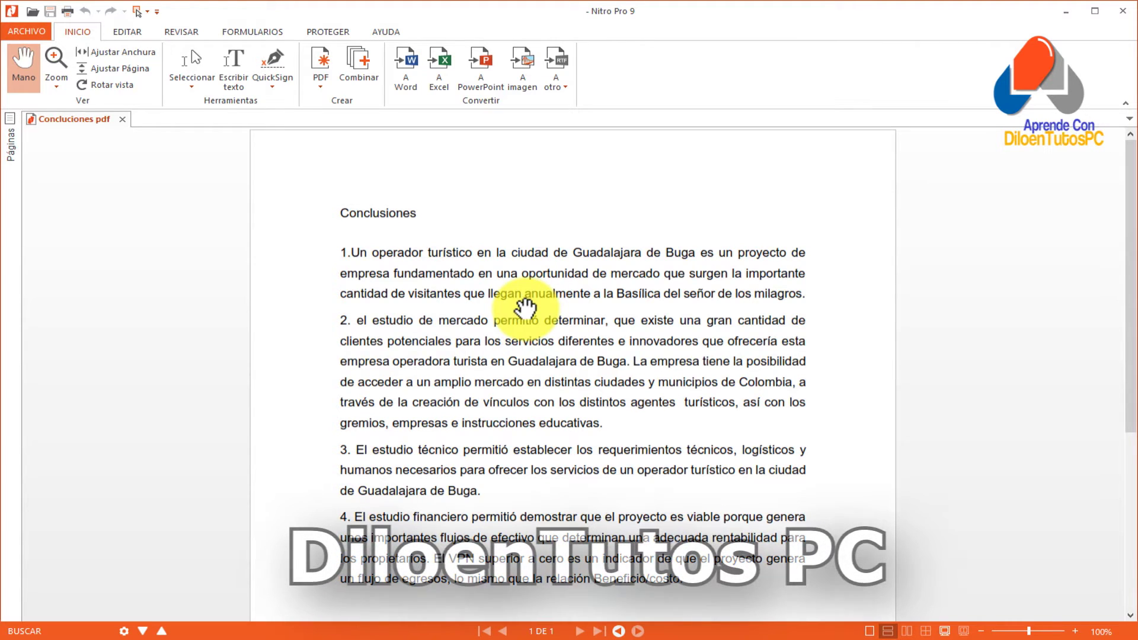
click(1125, 9)
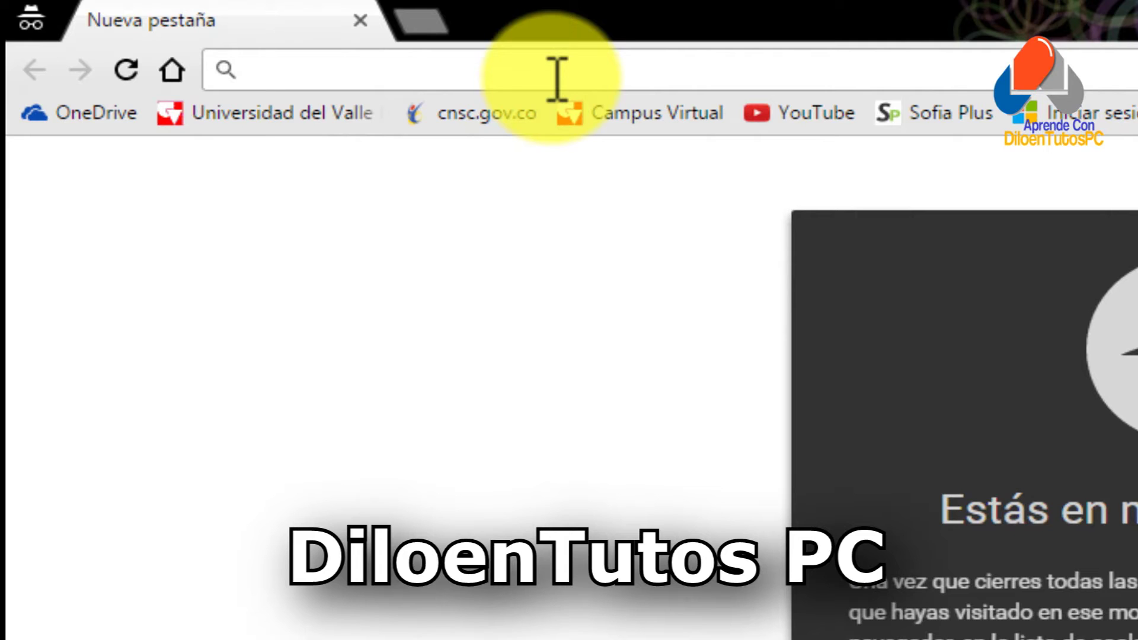
- Enter 'pdftoword' in Chrome's address bar to load pdftoword.com
text(pdftoword.com)
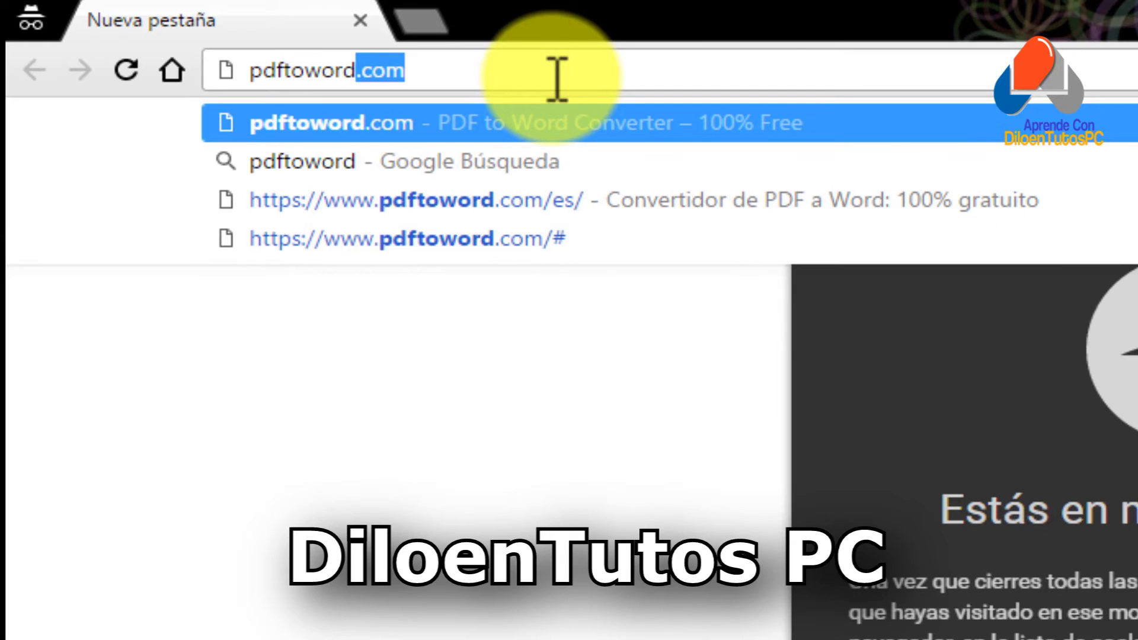
key(Return)
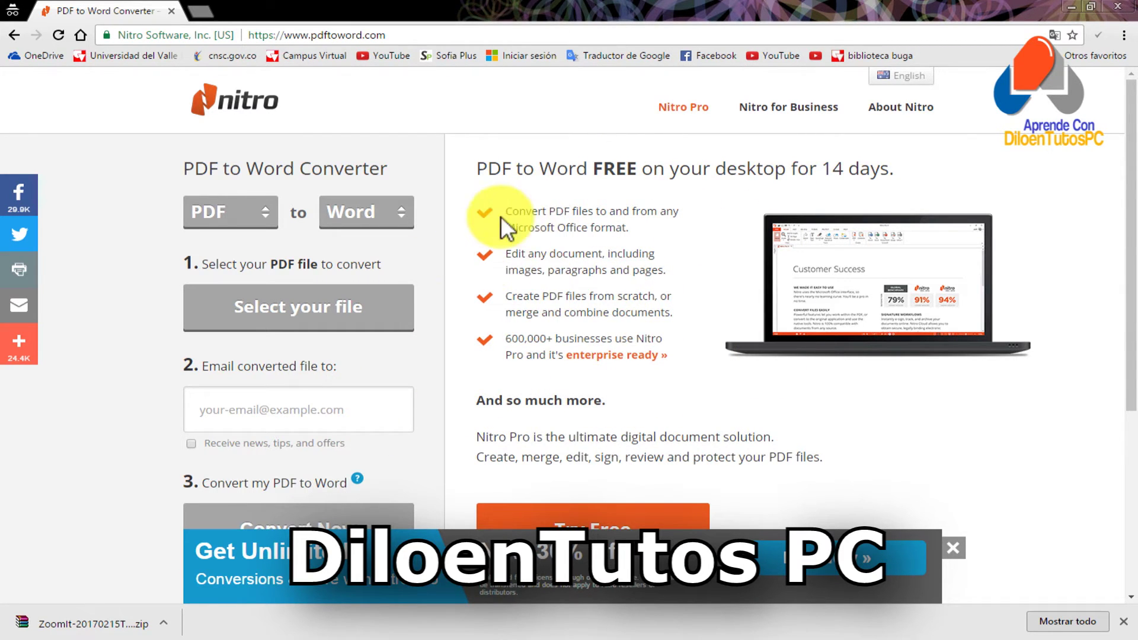
click(887, 78)
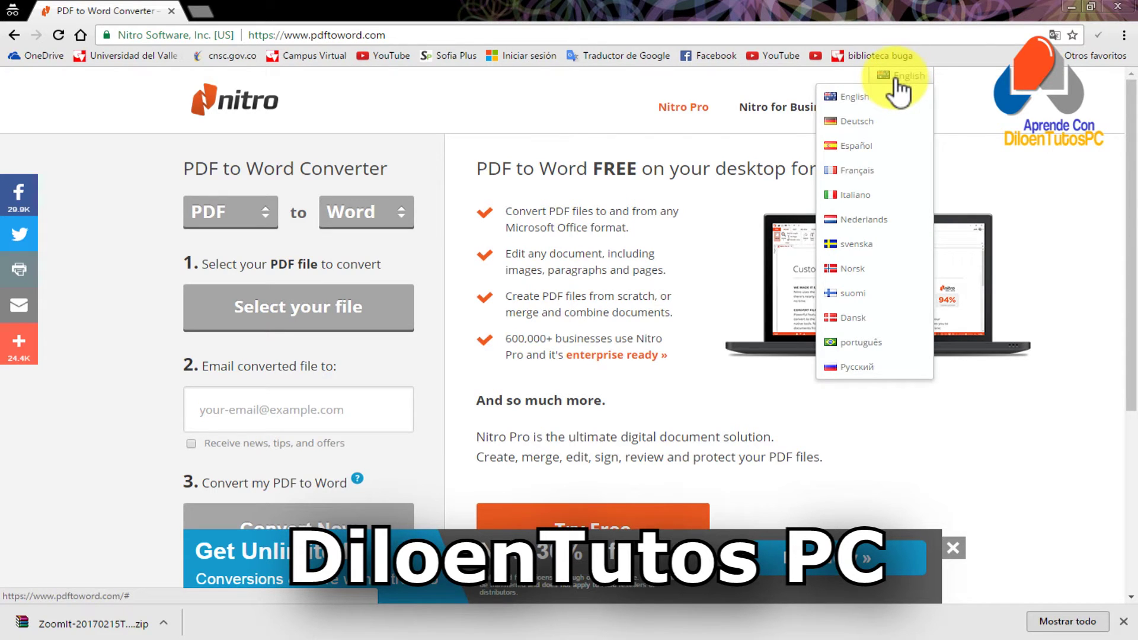
click(863, 149)
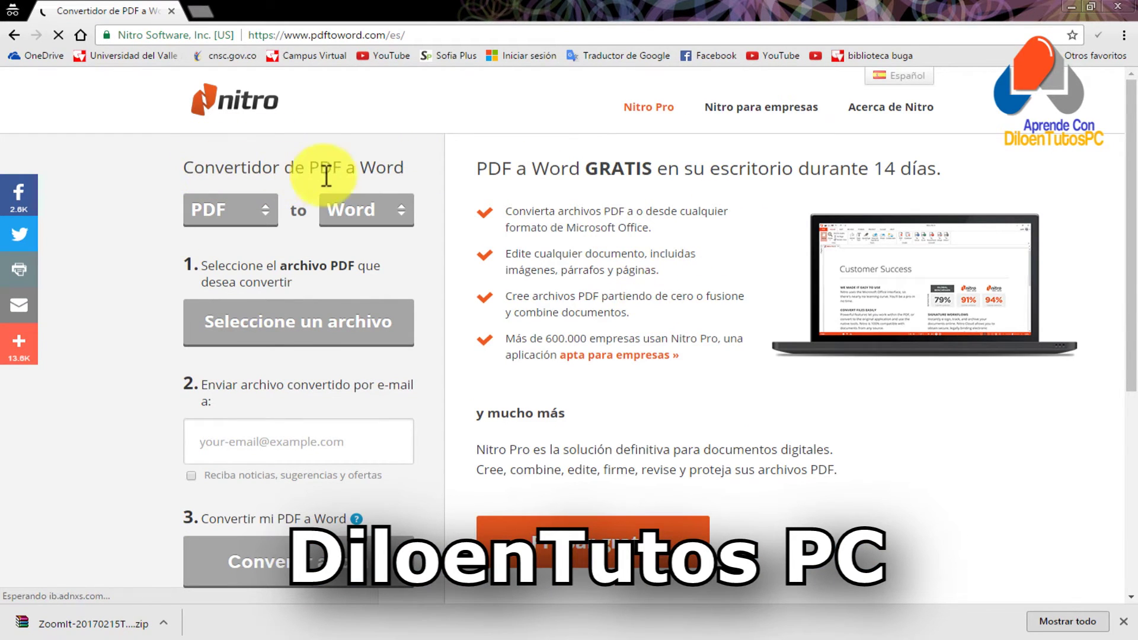
click(261, 210)
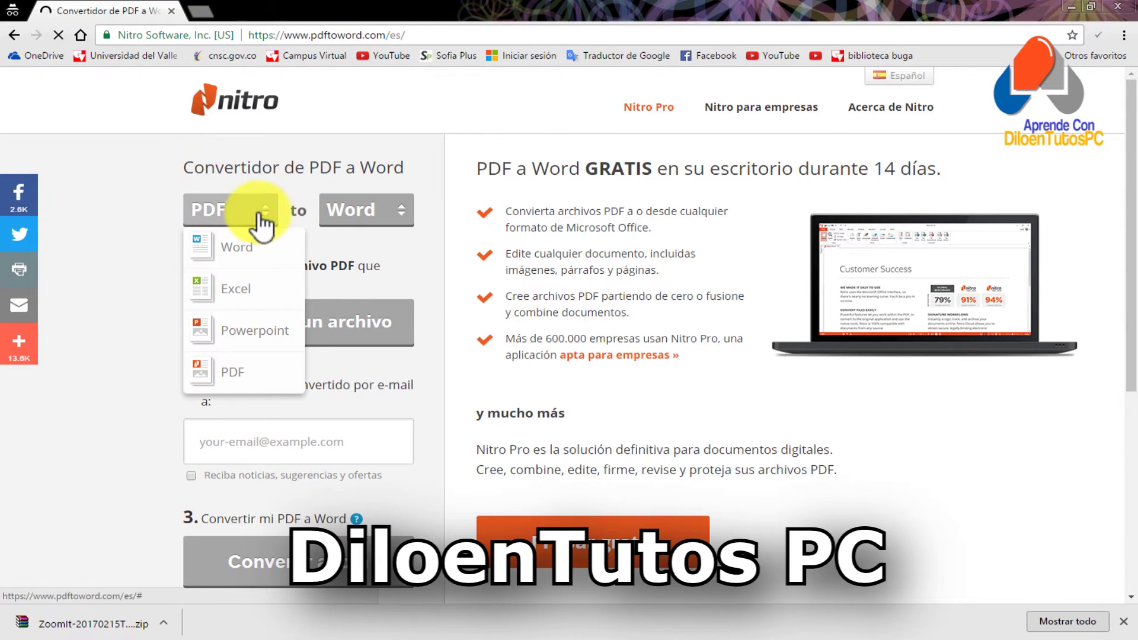
click(379, 213)
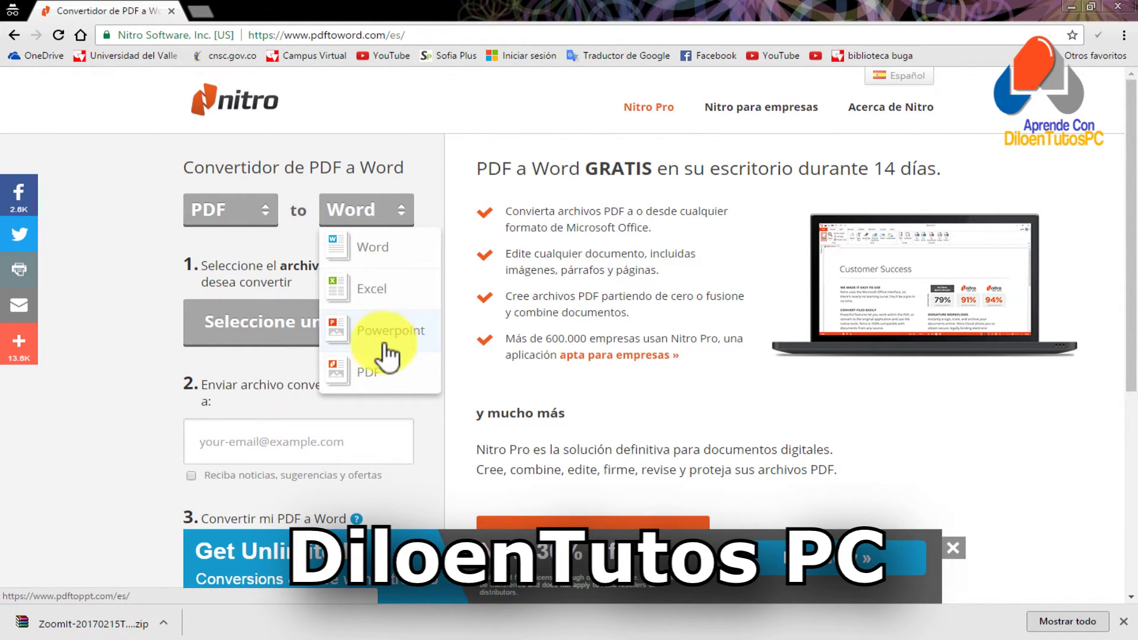
click(259, 209)
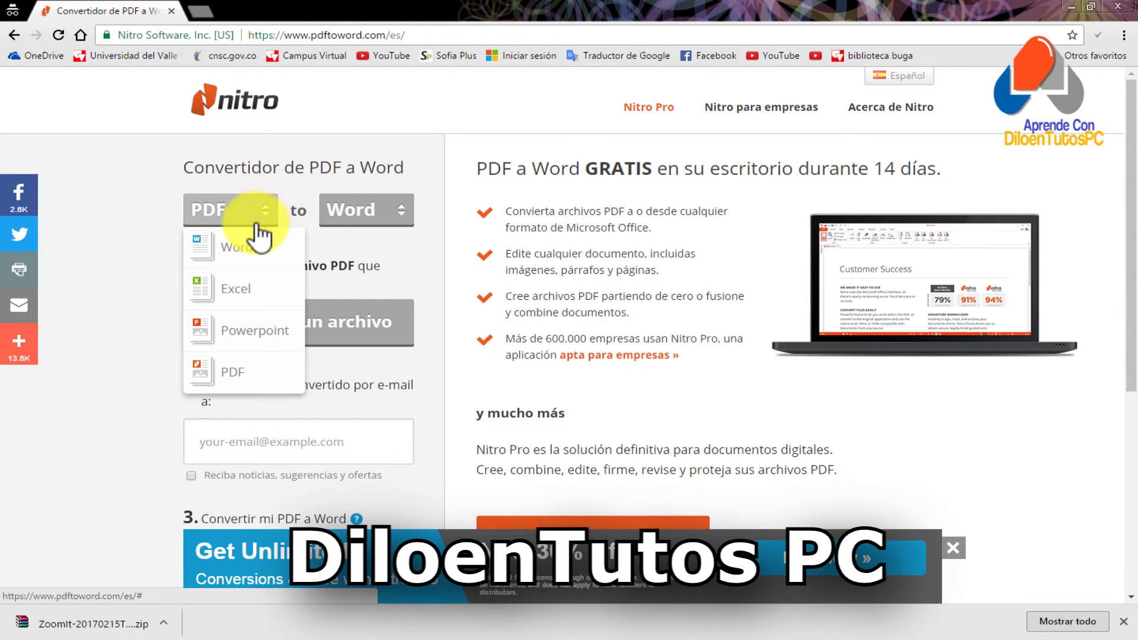
click(261, 212)
click(336, 210)
click(268, 213)
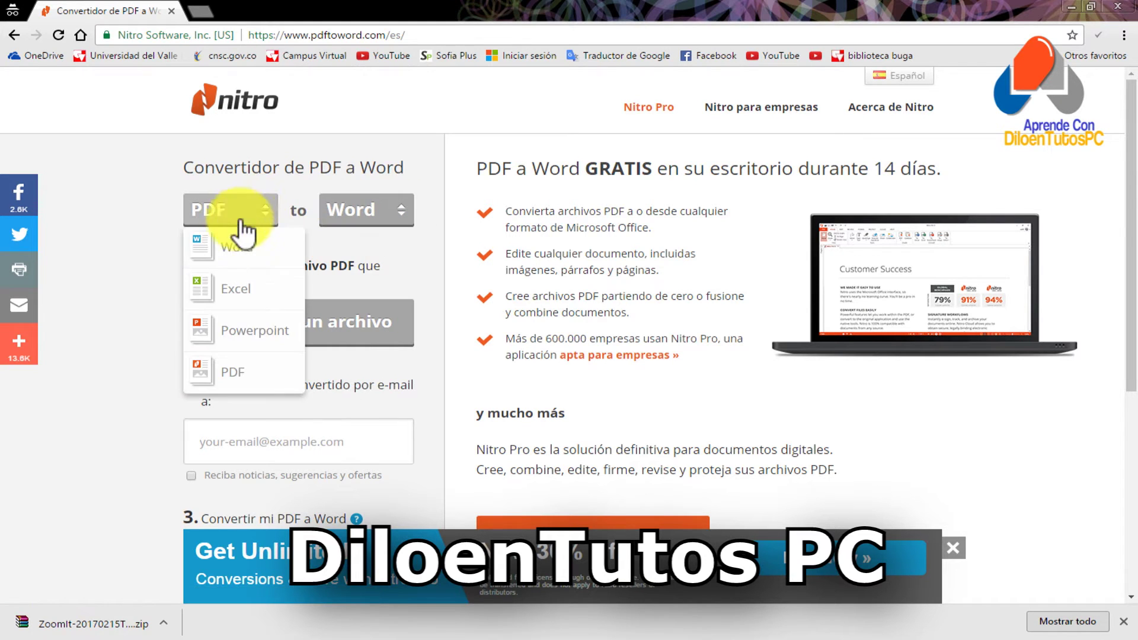
click(268, 212)
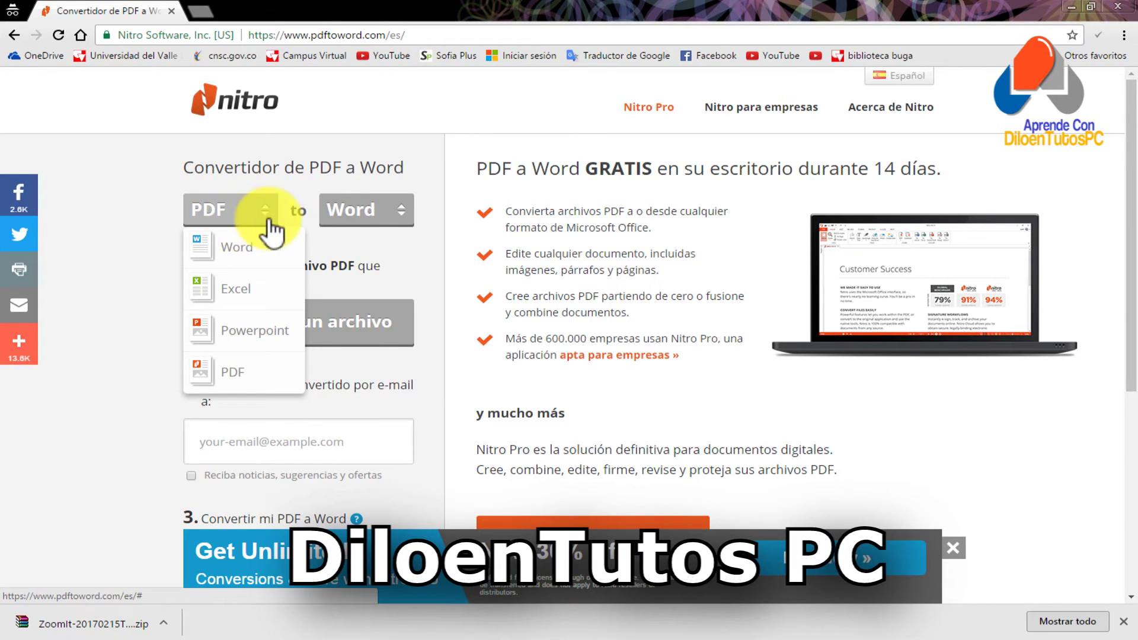
- Select 'Concluciones pdf' from Escritorio as the file to convert
click(306, 332)
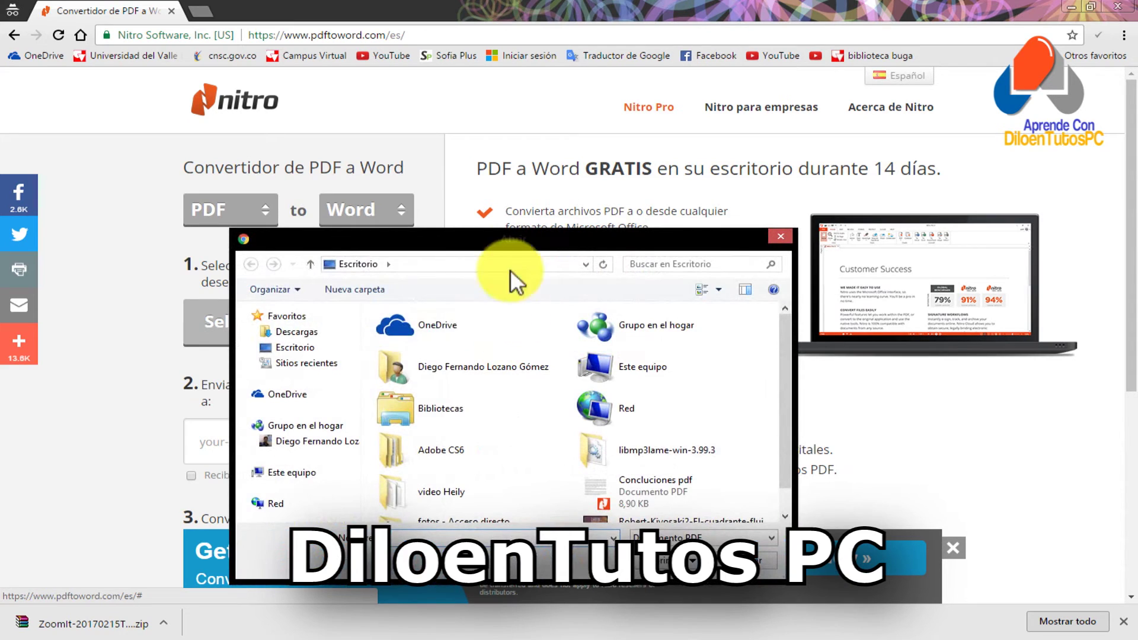
click(296, 277)
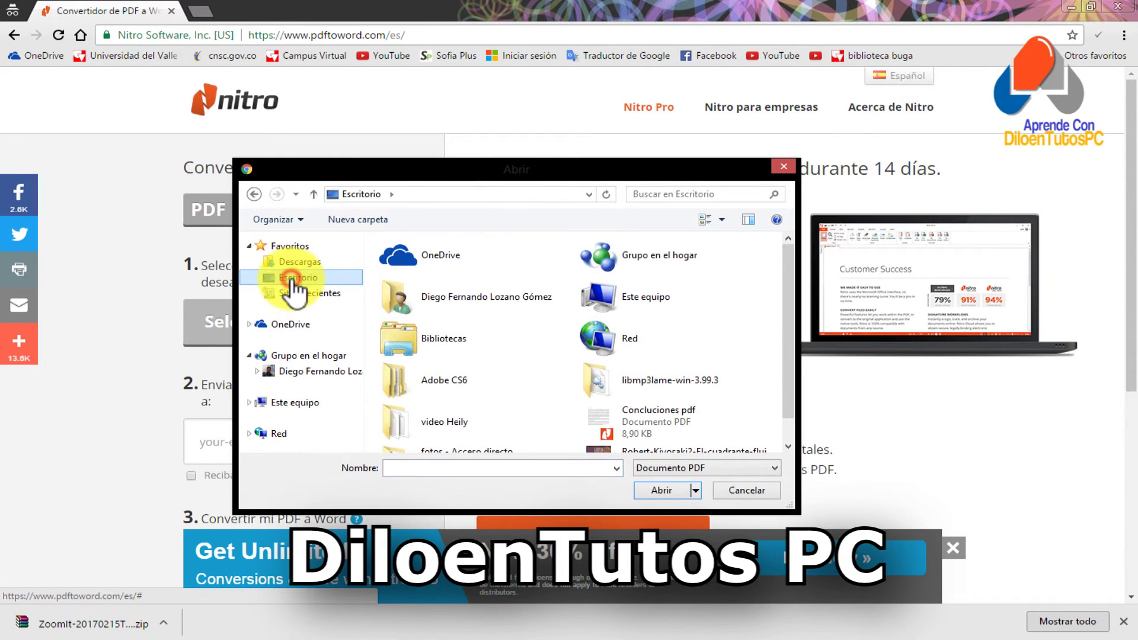
drag(1042, 239, 1046, 277)
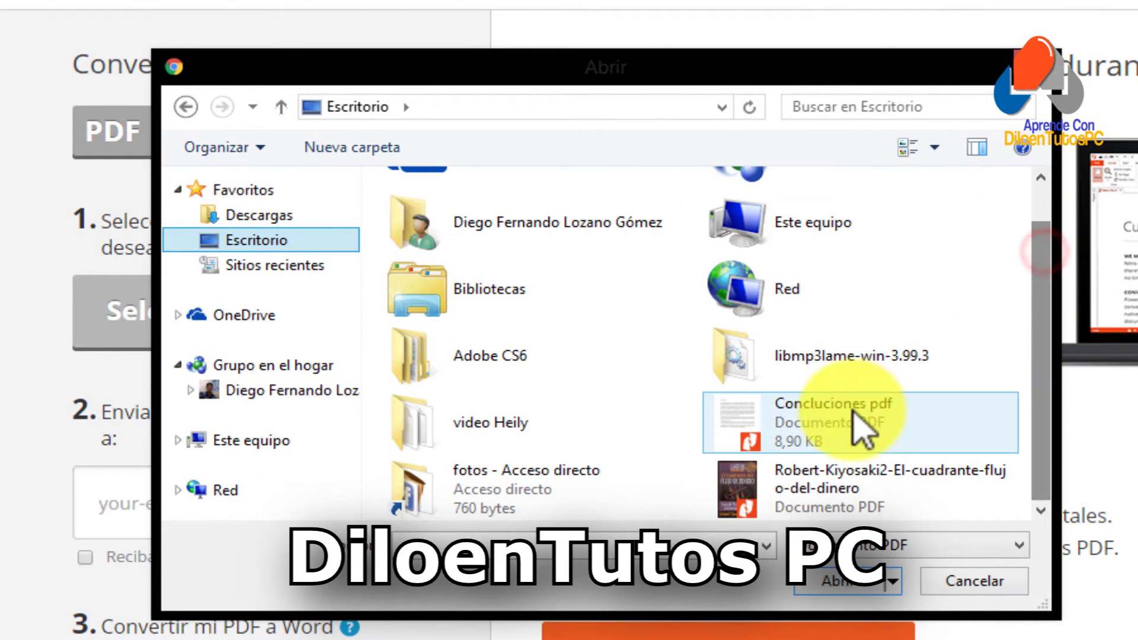
click(836, 422)
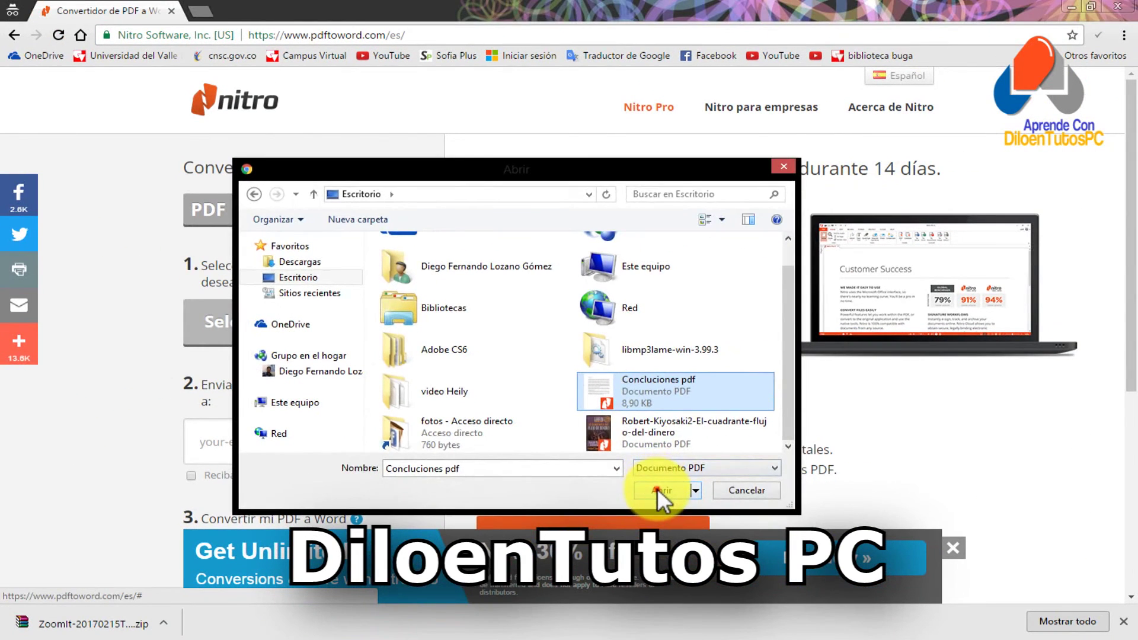
click(657, 488)
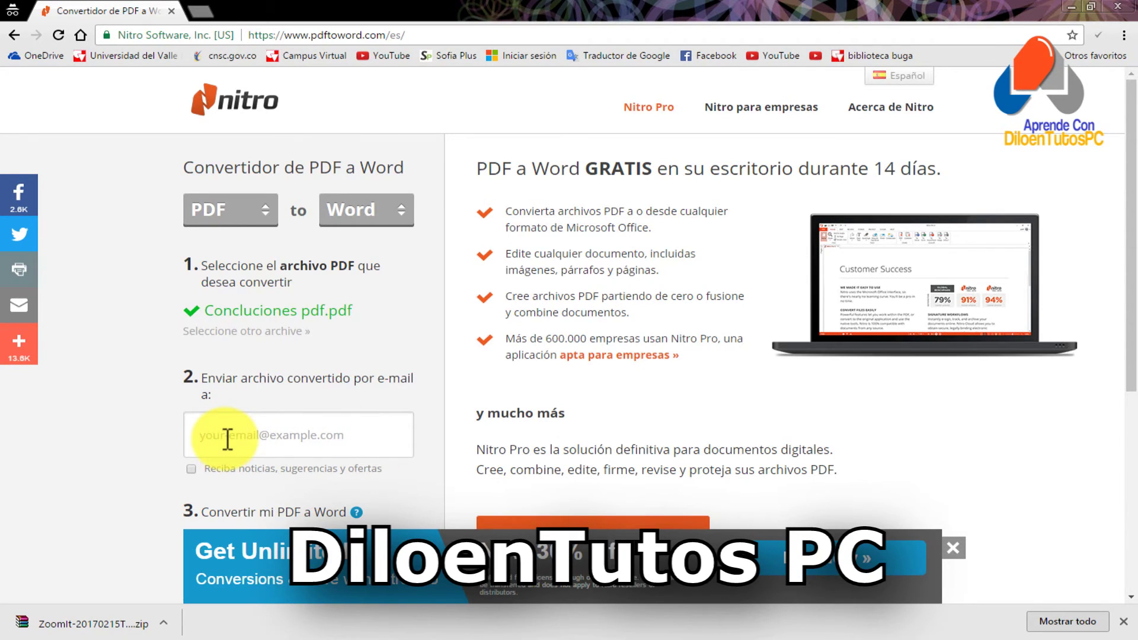
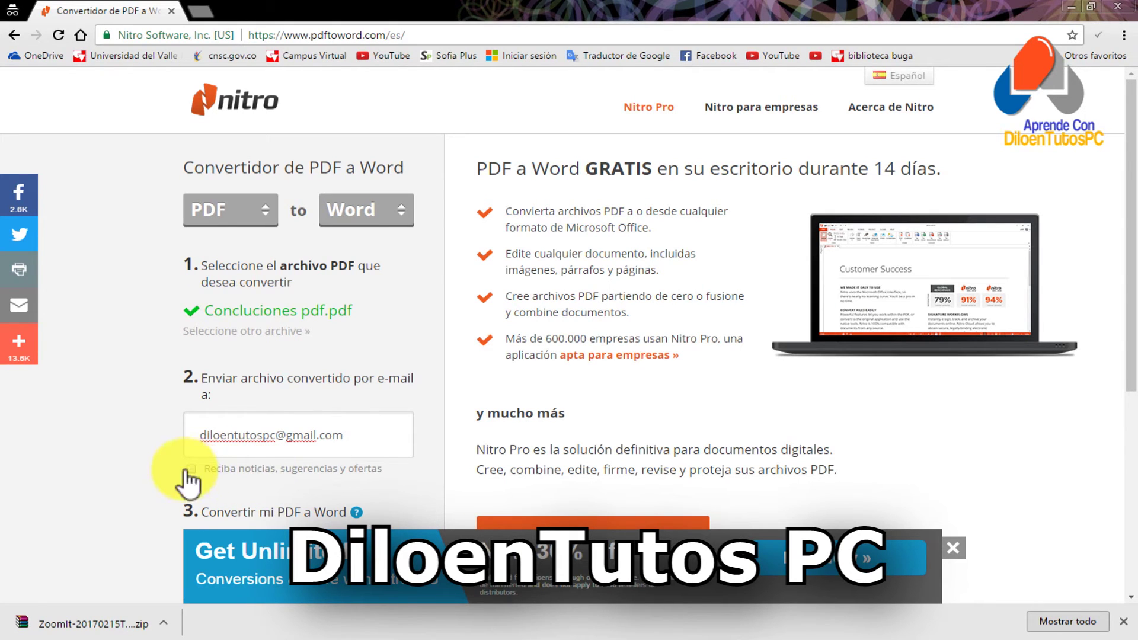
- Enter your e-mail address and submit Concluciones pdf.pdf for conversion to Word
scroll(285, 483, down, 3)
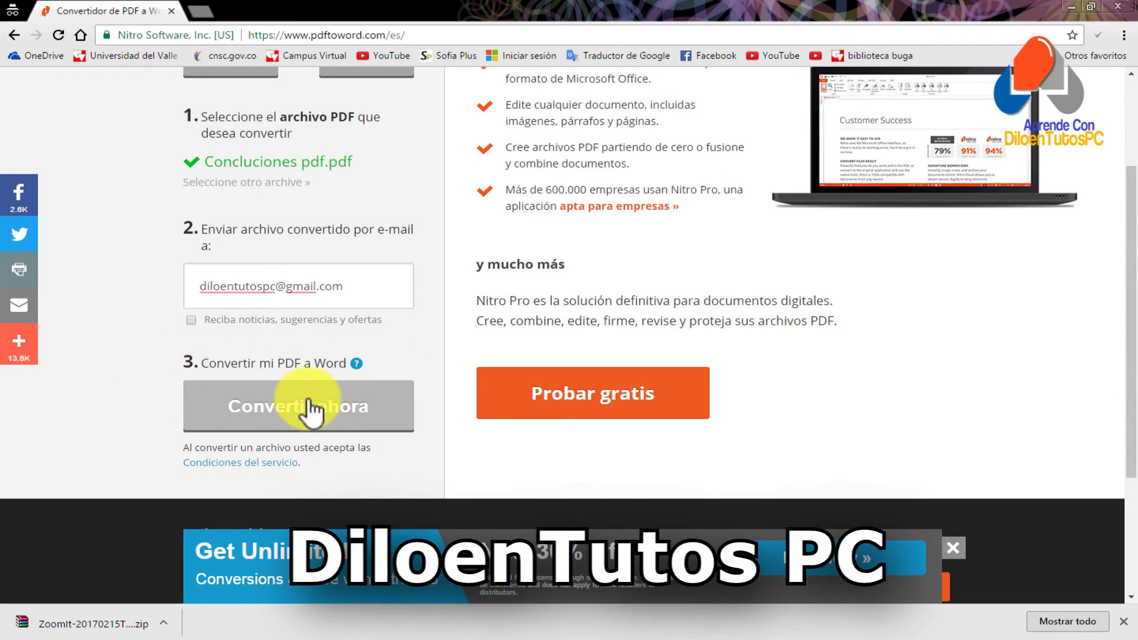
click(277, 406)
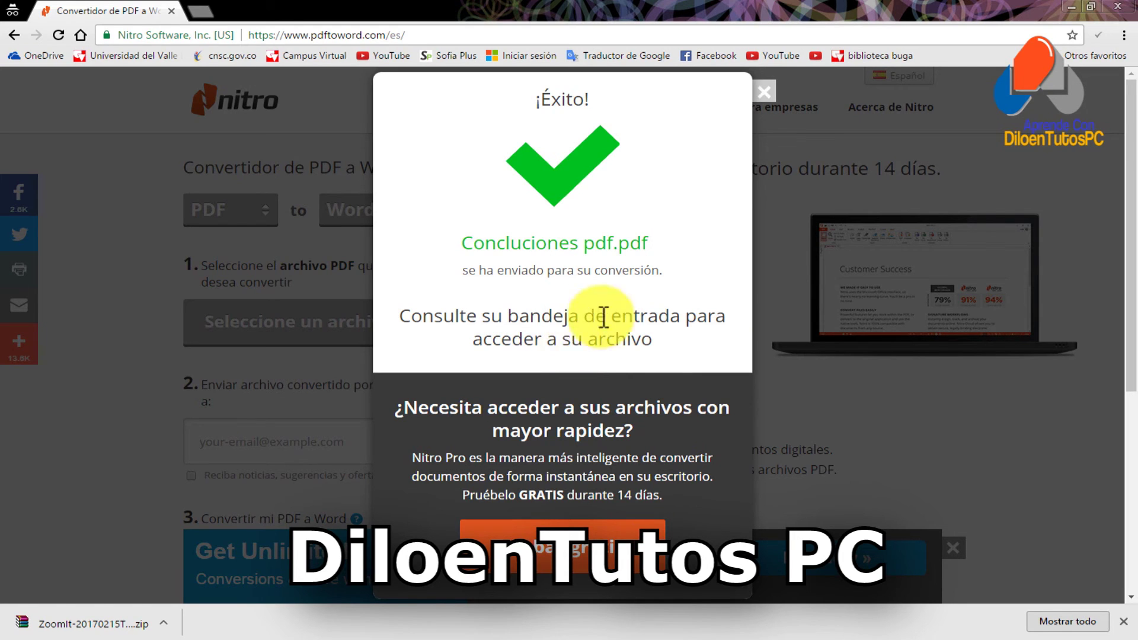
click(764, 91)
- Go to gmail.com in a new browser tab
click(200, 10)
text(gd)
key(BackSpace)
text(mail.)
key(Return)
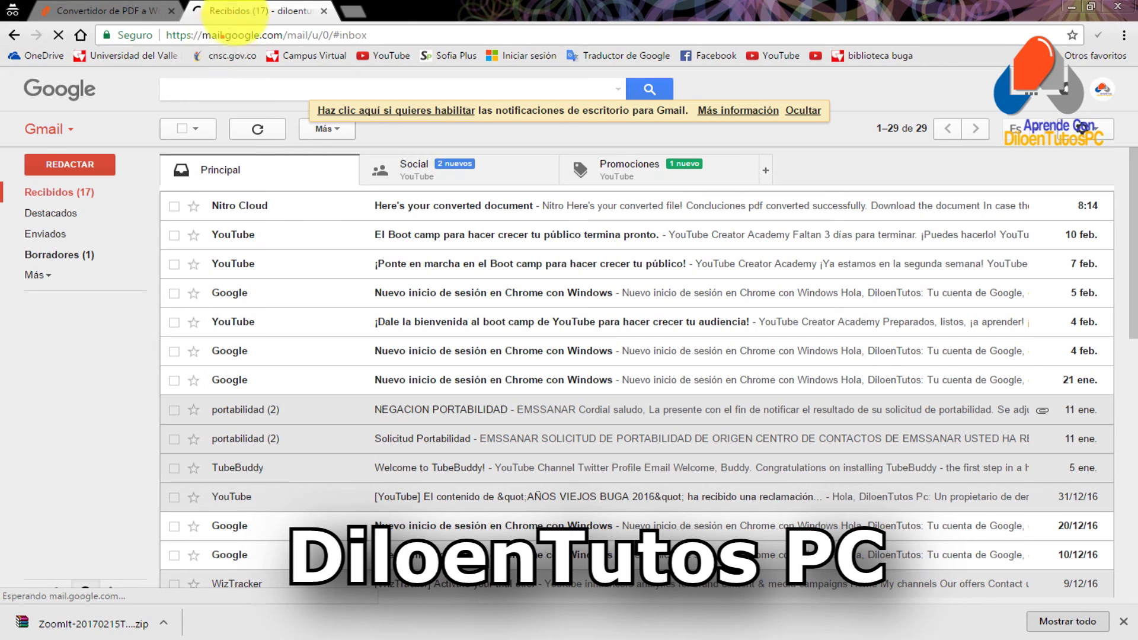
- Download Concluciones pdf.docx from the Nitro Cloud email and open it in Word
drag(146, 191, 247, 212)
drag(365, 211, 1129, 222)
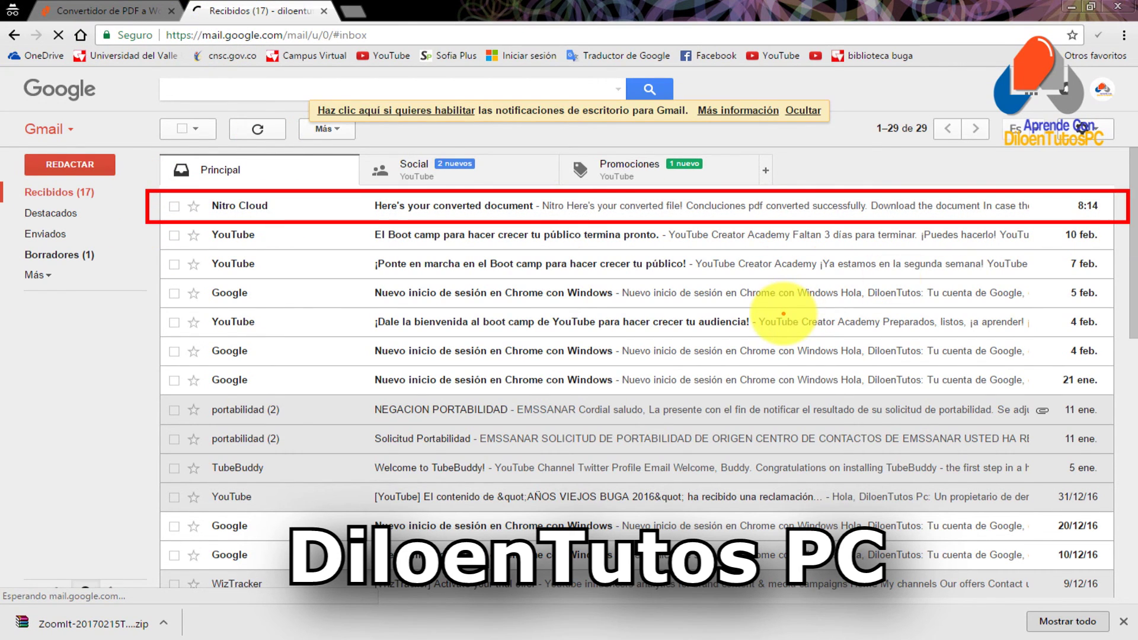
key(Escape)
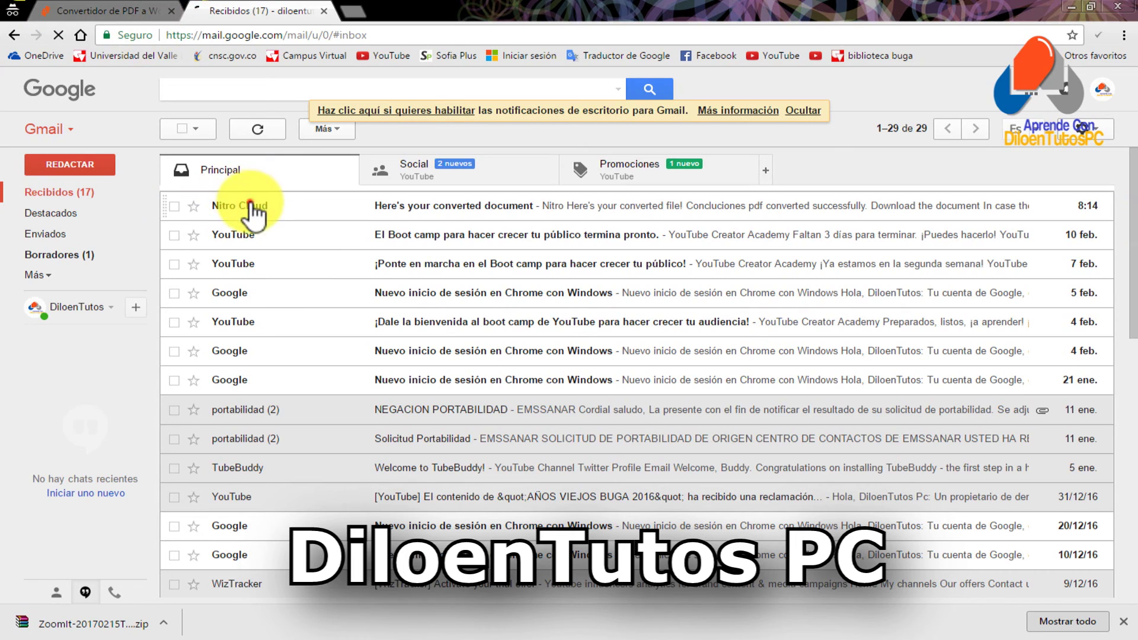
click(249, 203)
scroll(713, 300, down, 1)
scroll(714, 302, up, 1)
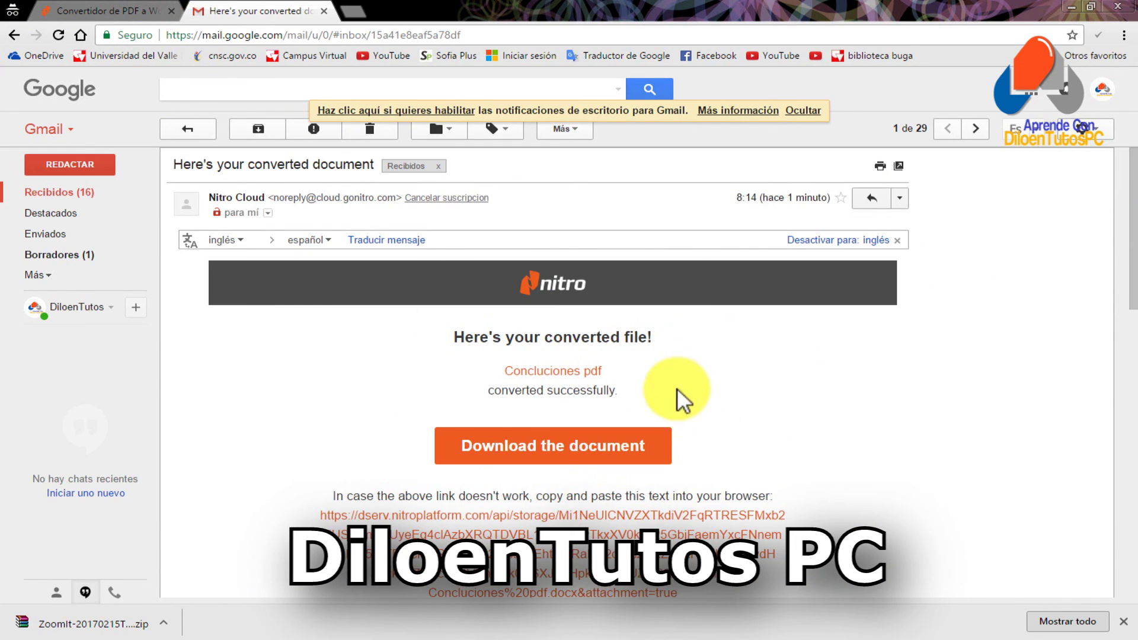
scroll(677, 388, down, 1)
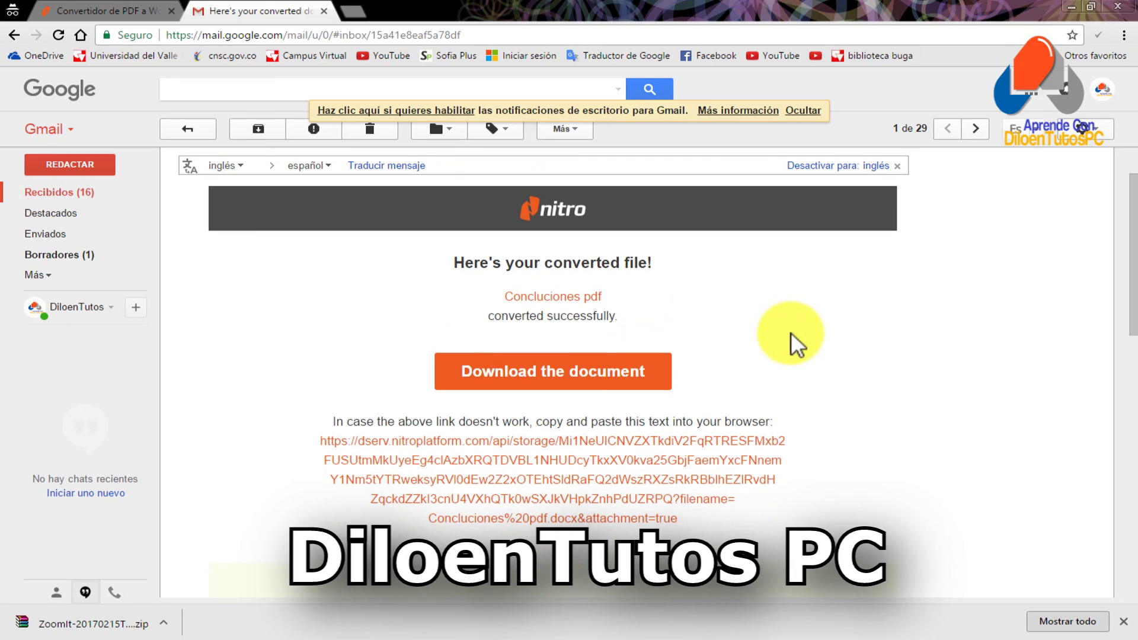
click(563, 382)
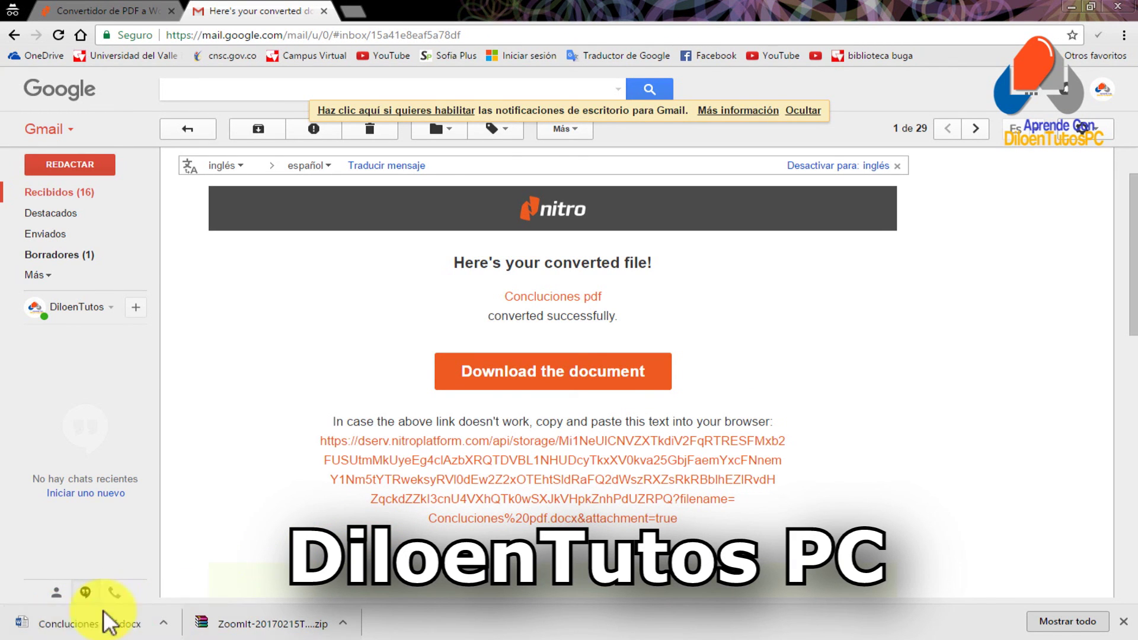
click(72, 622)
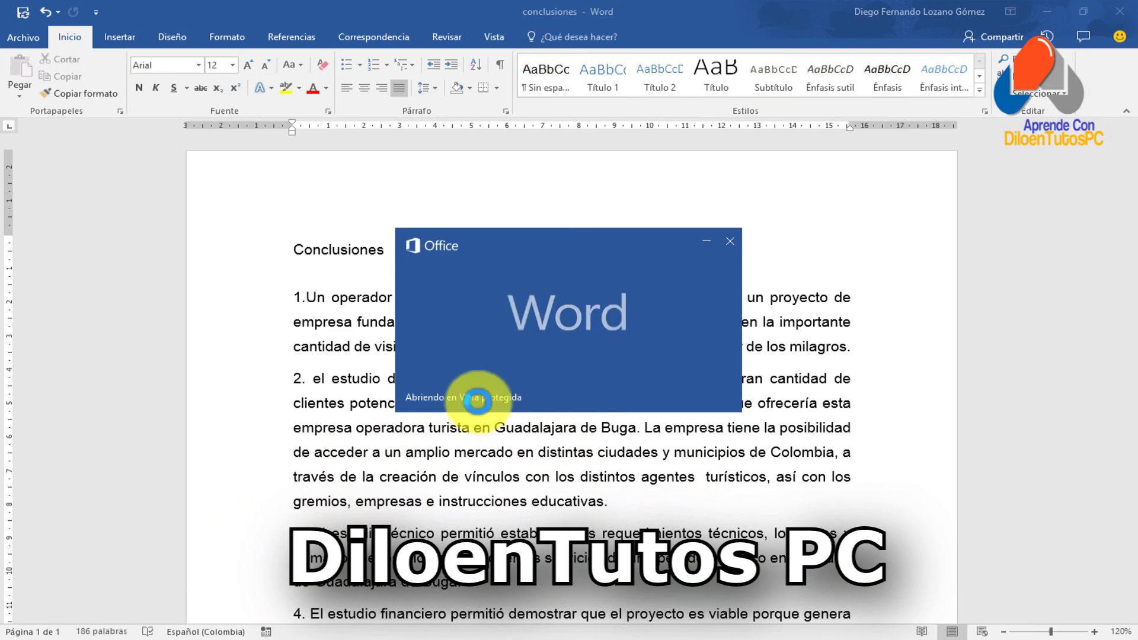